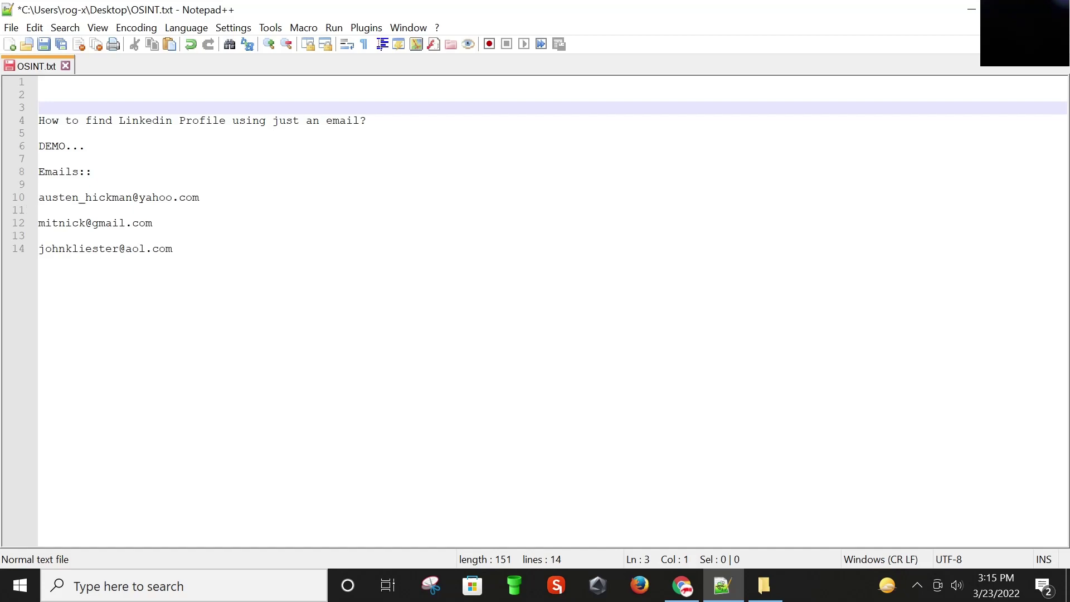
- Highlight the domains of the two email addresses in the notes, then bring Outlook forward
drag(138, 197, 192, 197)
drag(92, 223, 145, 249)
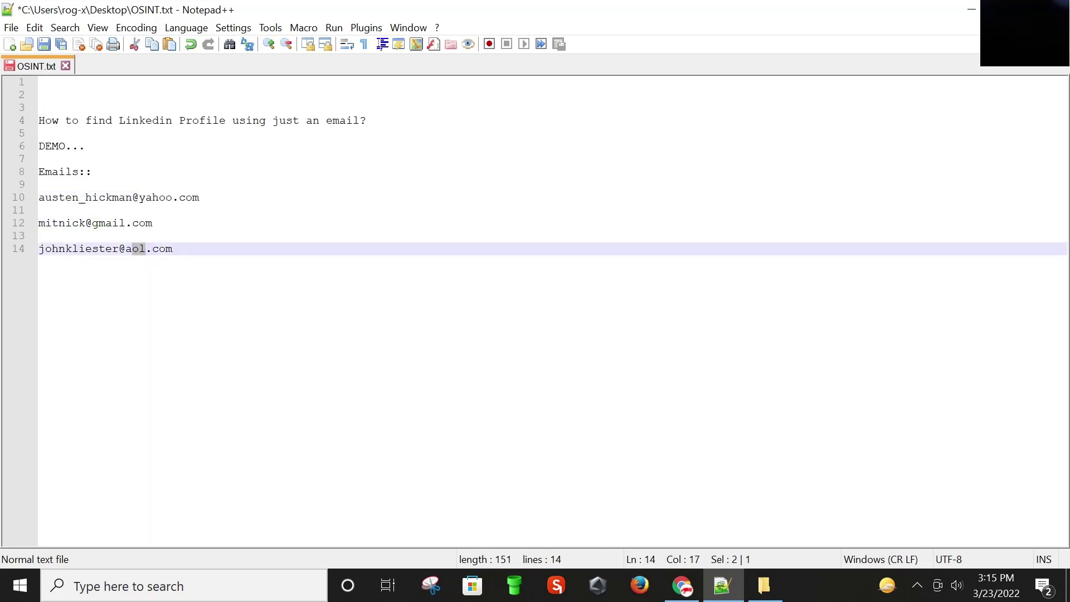
click(173, 249)
click(685, 585)
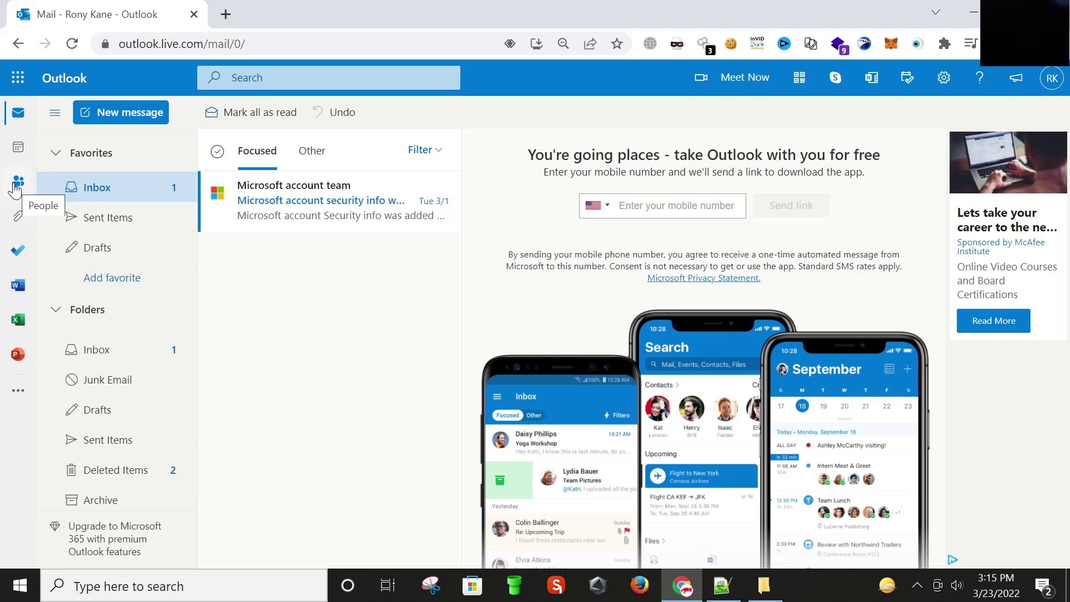
- Go to the People page and begin a new contact
click(14, 186)
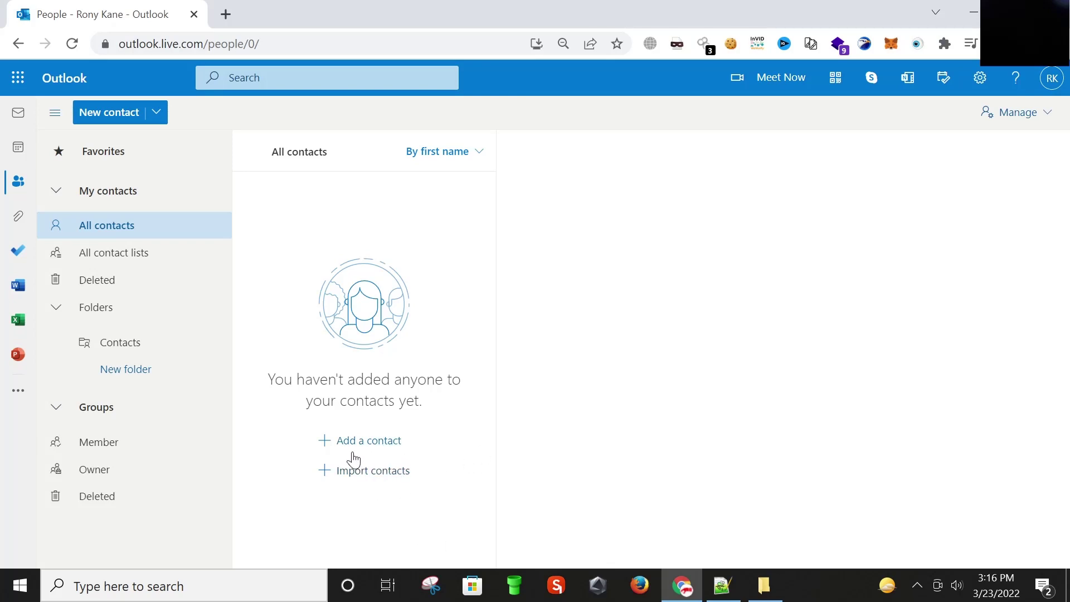
click(379, 447)
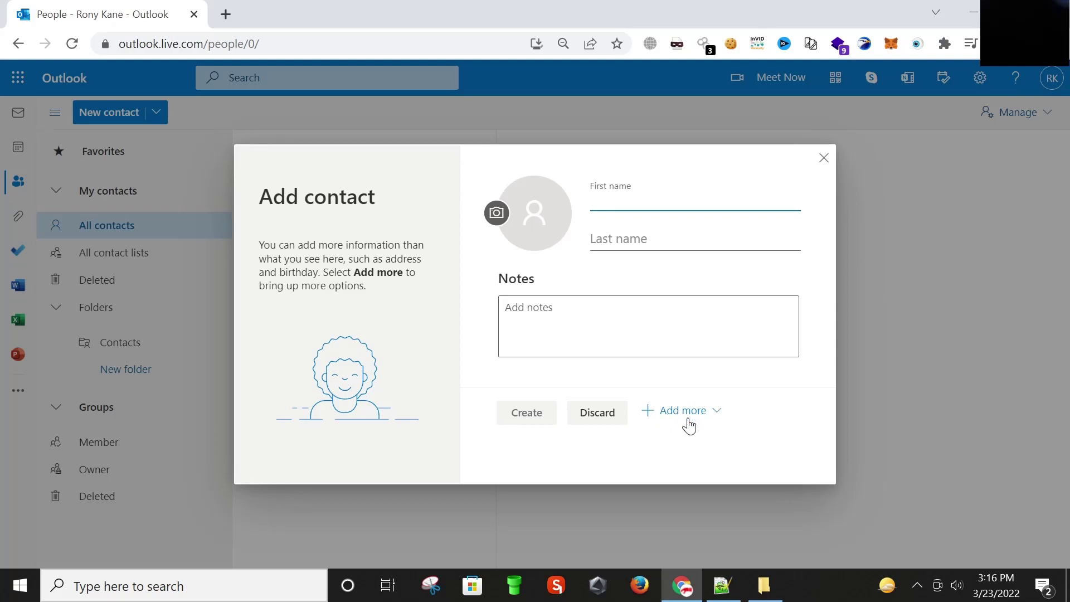
- Add an Email address field to the new contact through the Add more list
click(717, 413)
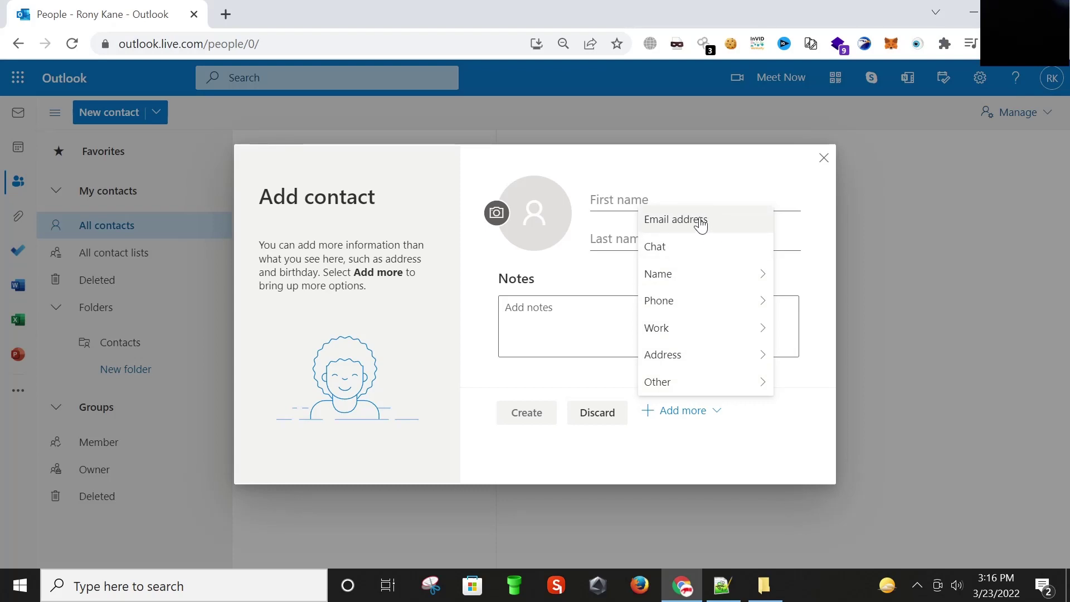
mouse_move(704, 385)
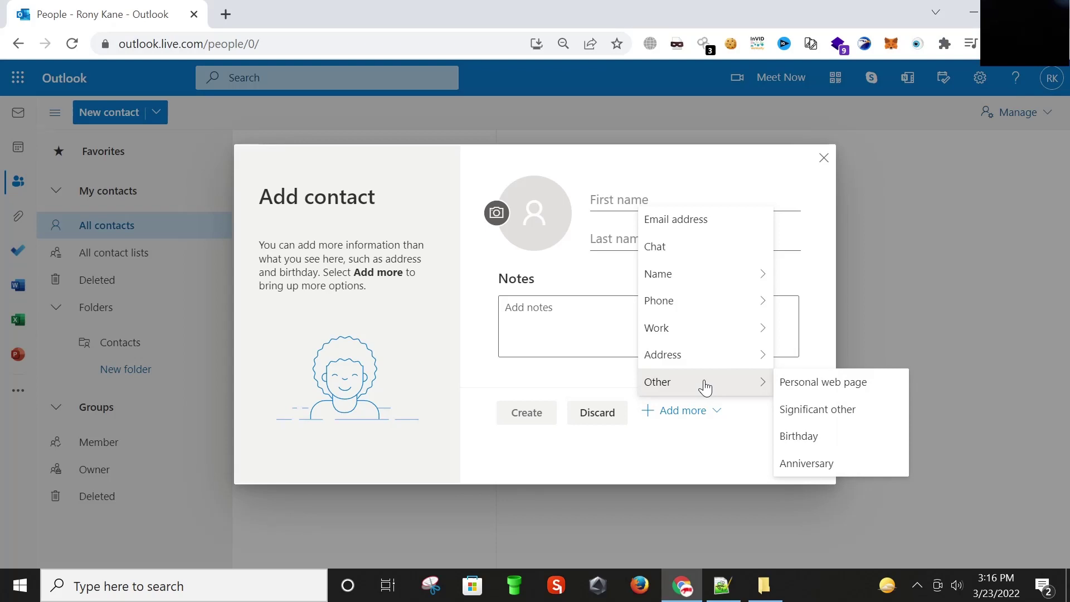
mouse_move(712, 351)
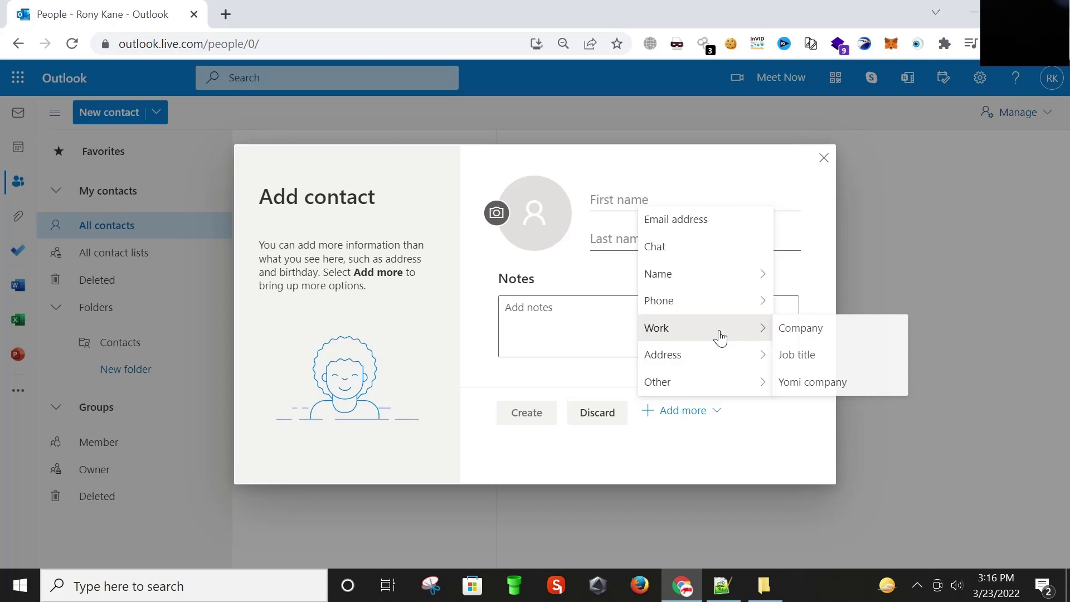
mouse_move(718, 303)
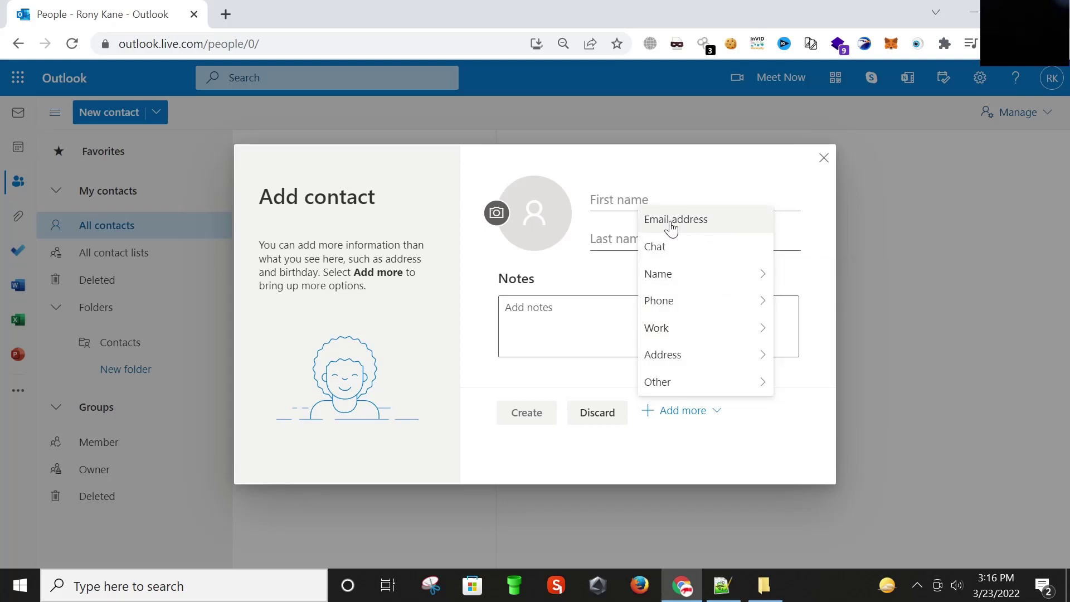
click(704, 225)
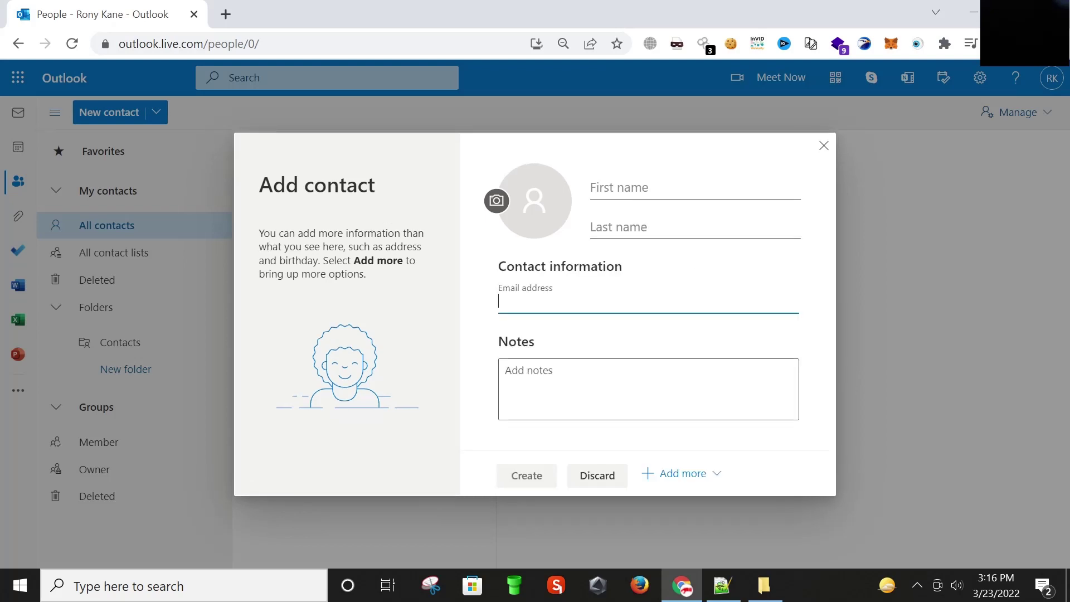
- Copy the first email address on line 10 of OSINT.txt in Notepad++
click(725, 586)
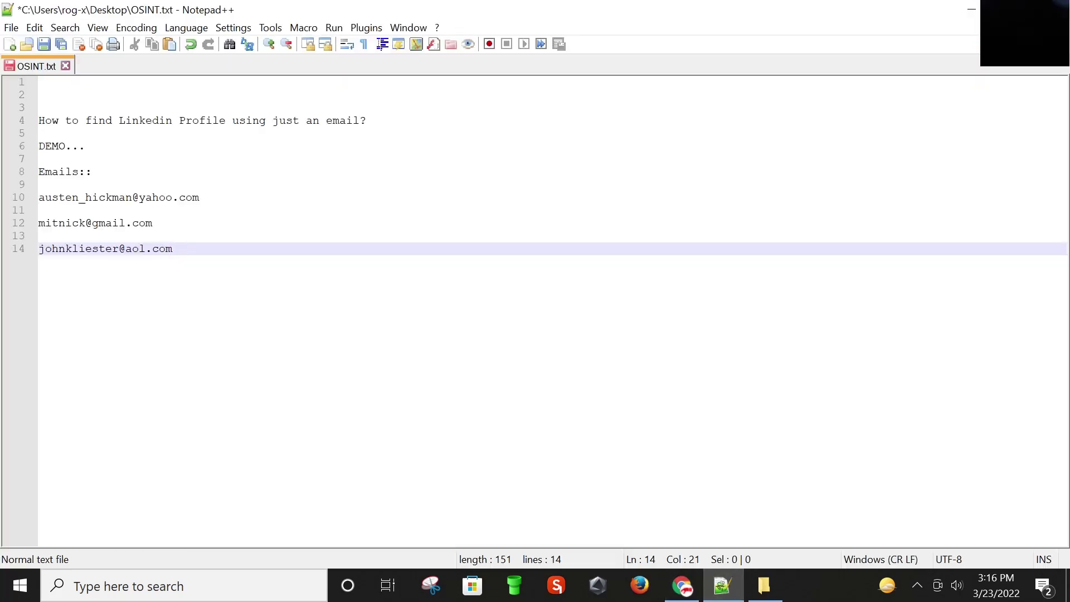
click(199, 197)
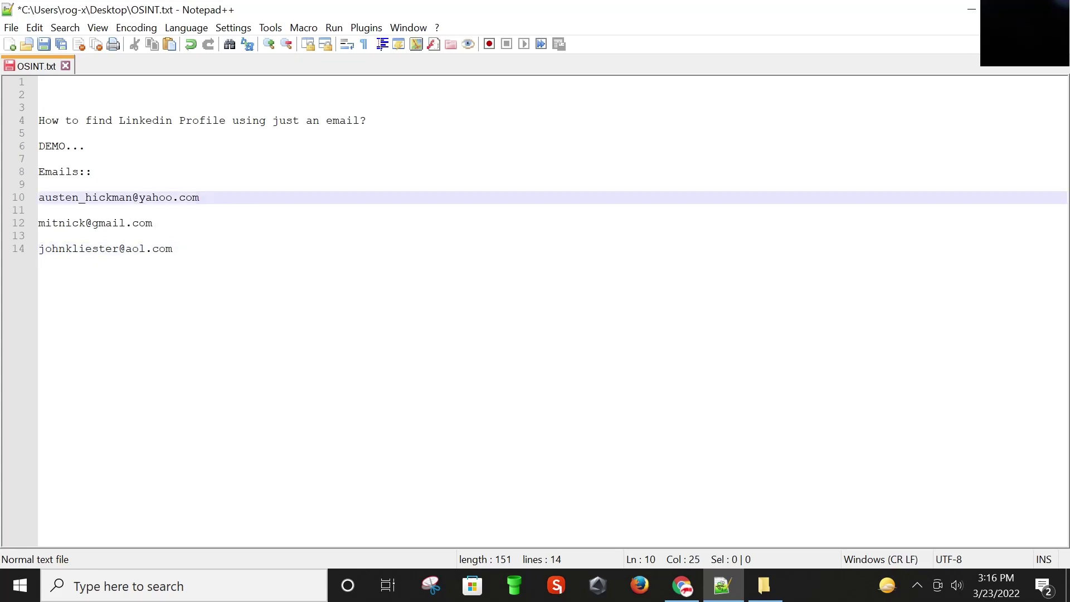
key(shift+Left)
key(shift+Left)
key(shift+Left)
key(shift+Left)
key(shift+Left)
key(shift+Left)
key(shift+Left)
key(shift+Left)
key(shift+Left)
key(shift+Left)
key(shift+Left)
key(shift+Left)
key(shift+Left)
key(shift+Left)
key(shift+Left)
key(shift+Left)
key(shift+Left)
key(shift+Left)
key(shift+Left)
key(shift+Left)
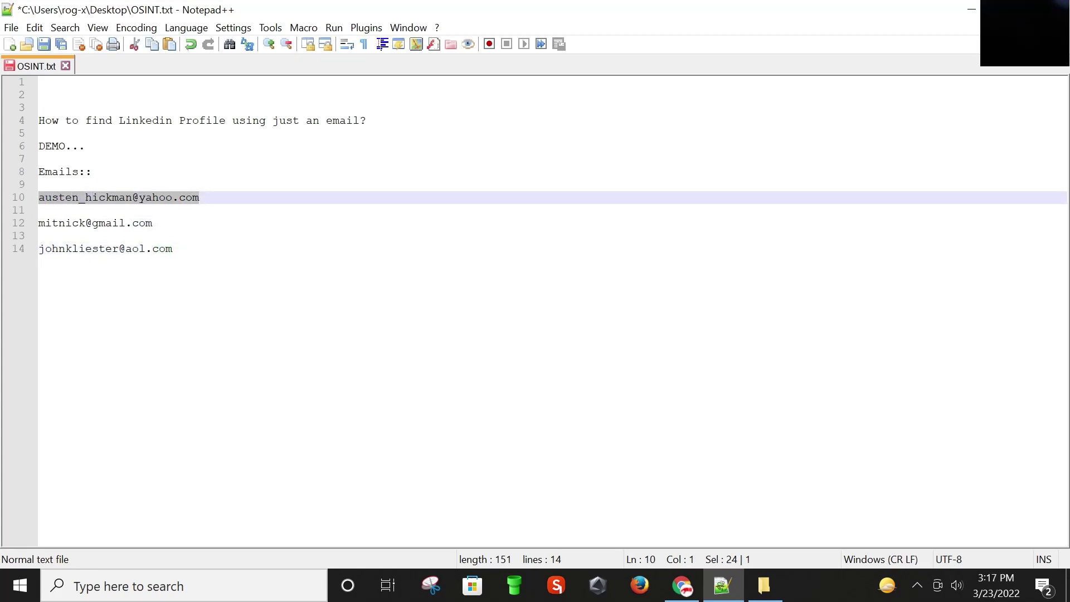
right_click(47, 198)
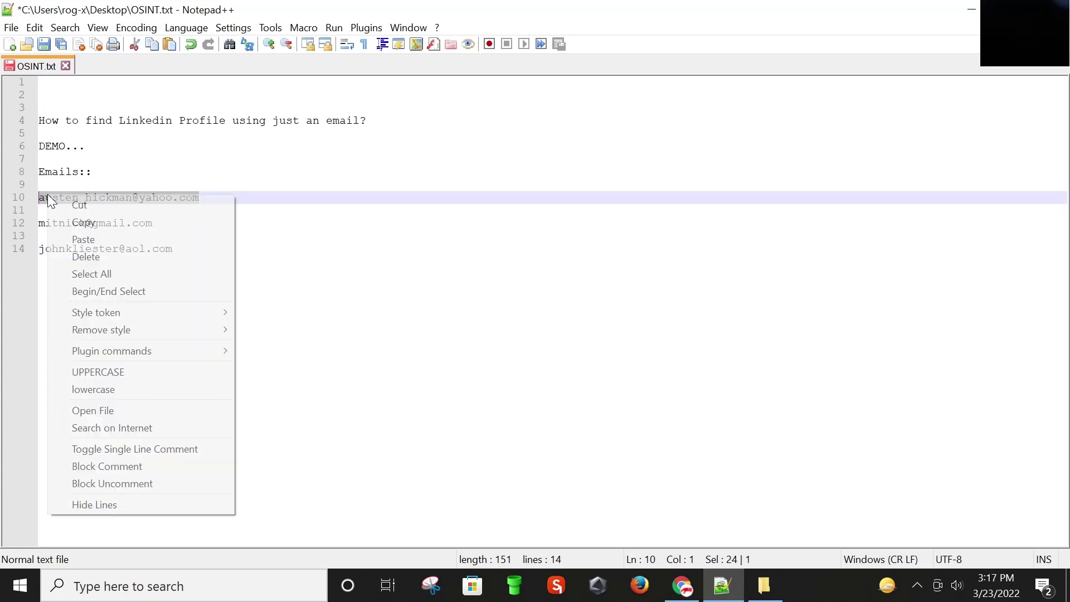
click(79, 223)
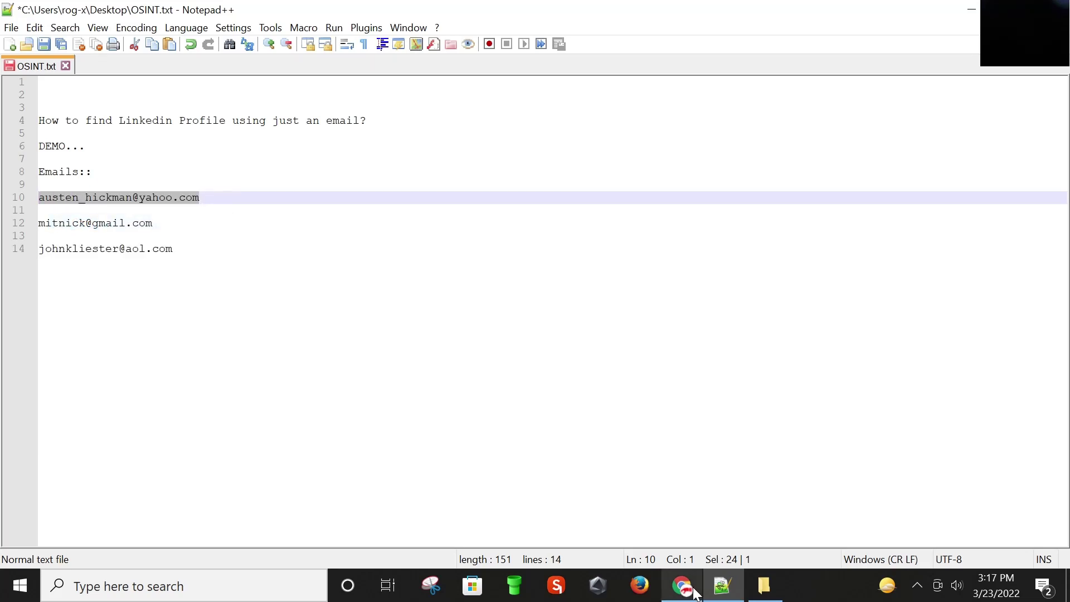
mouse_move(693, 591)
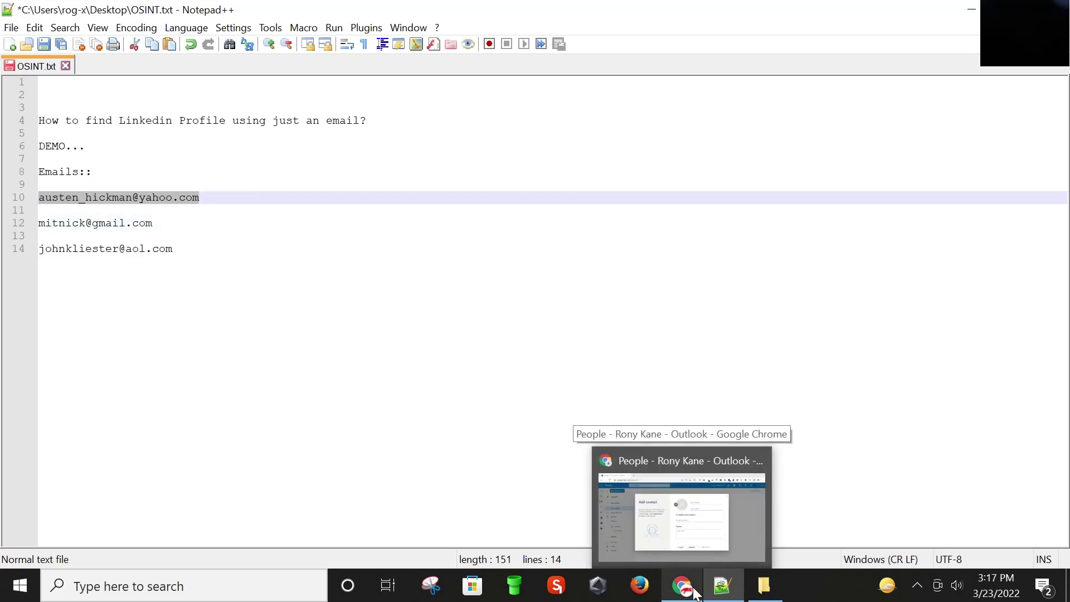
- Paste the copied address into the Email address field and create the contact
click(694, 591)
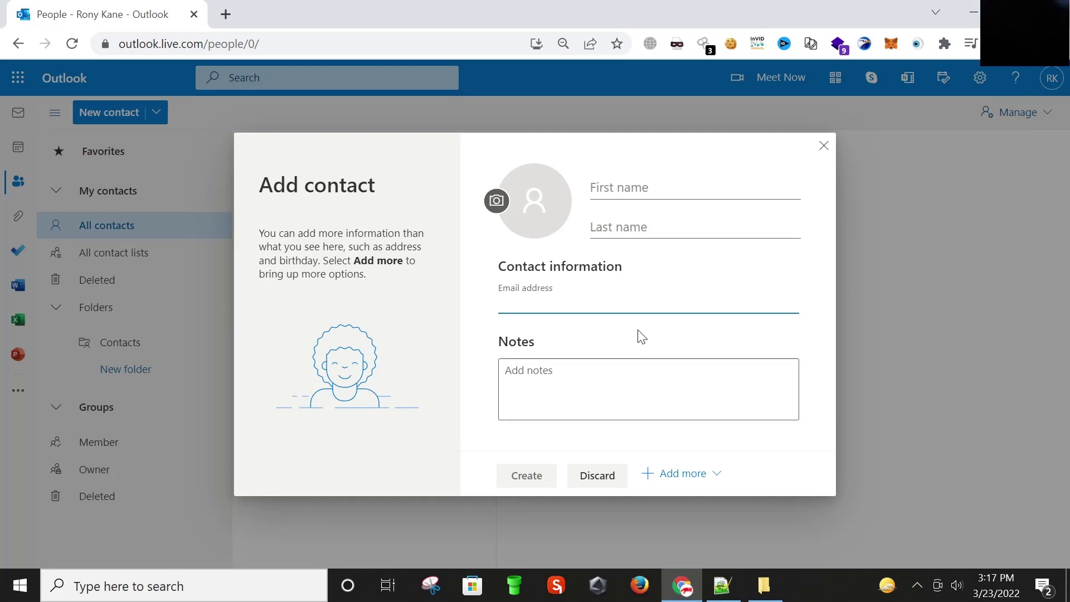
click(641, 301)
right_click(570, 303)
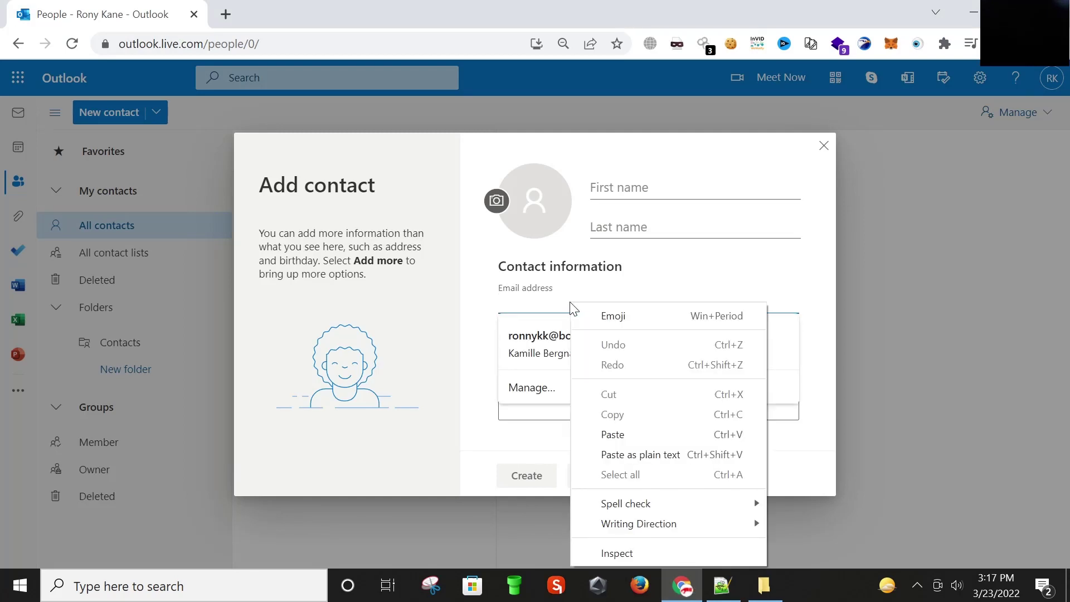
click(583, 297)
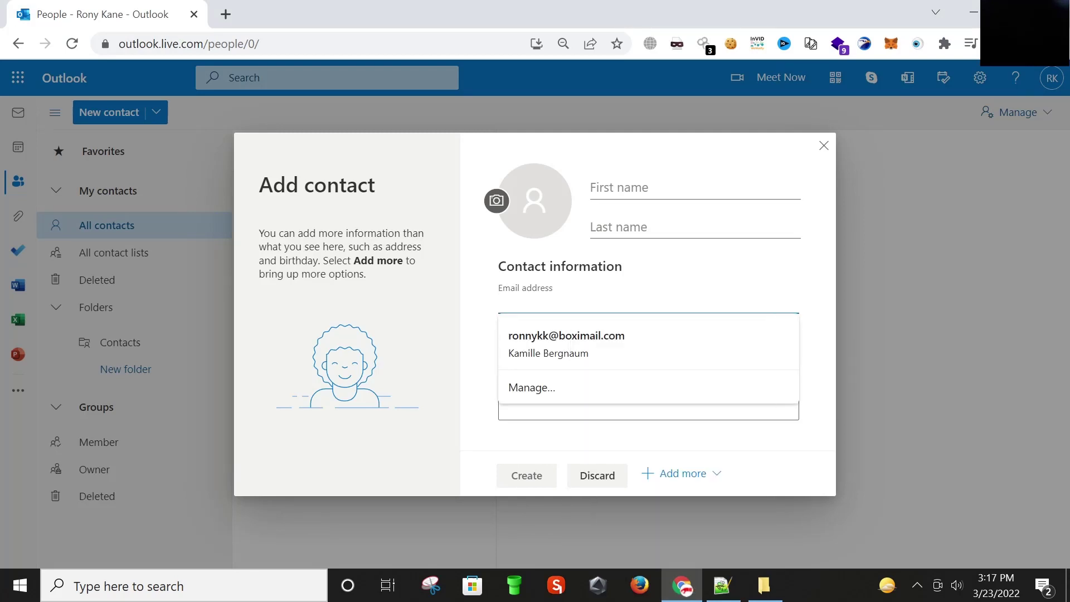
right_click(545, 299)
click(590, 433)
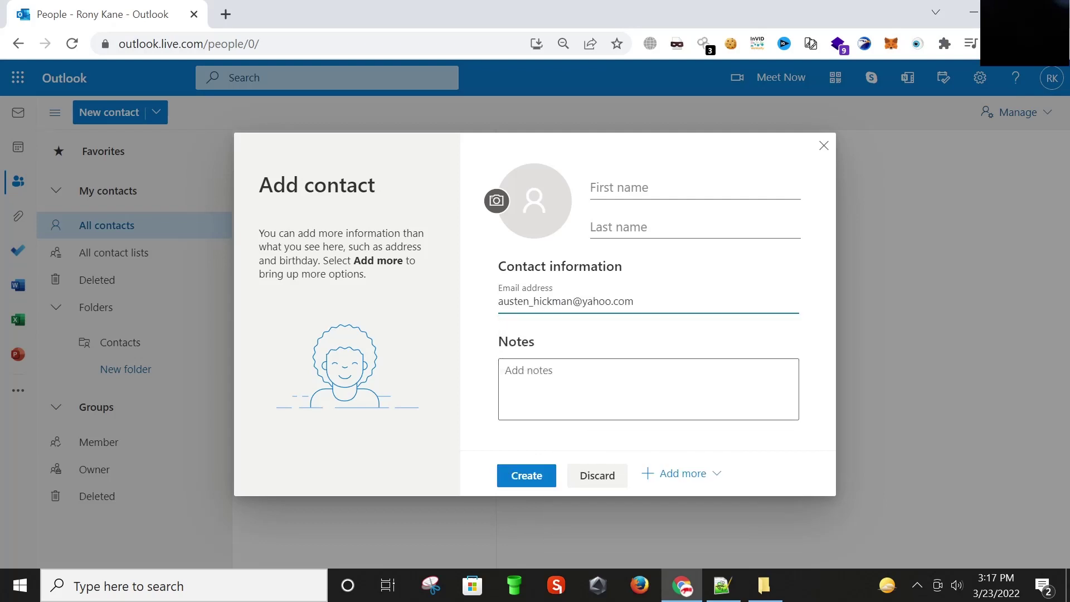
click(714, 328)
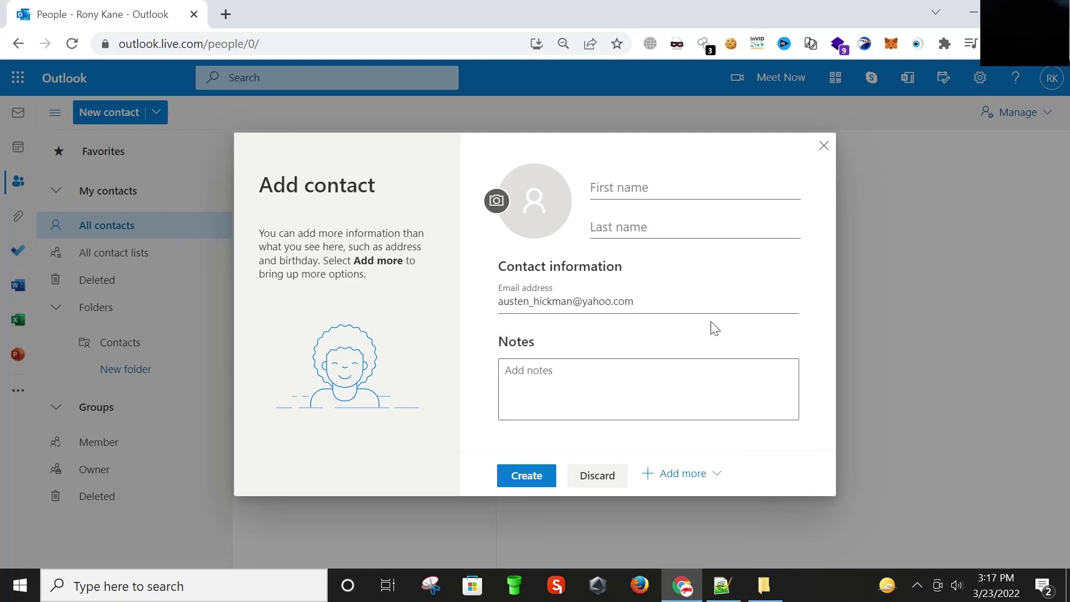
click(524, 481)
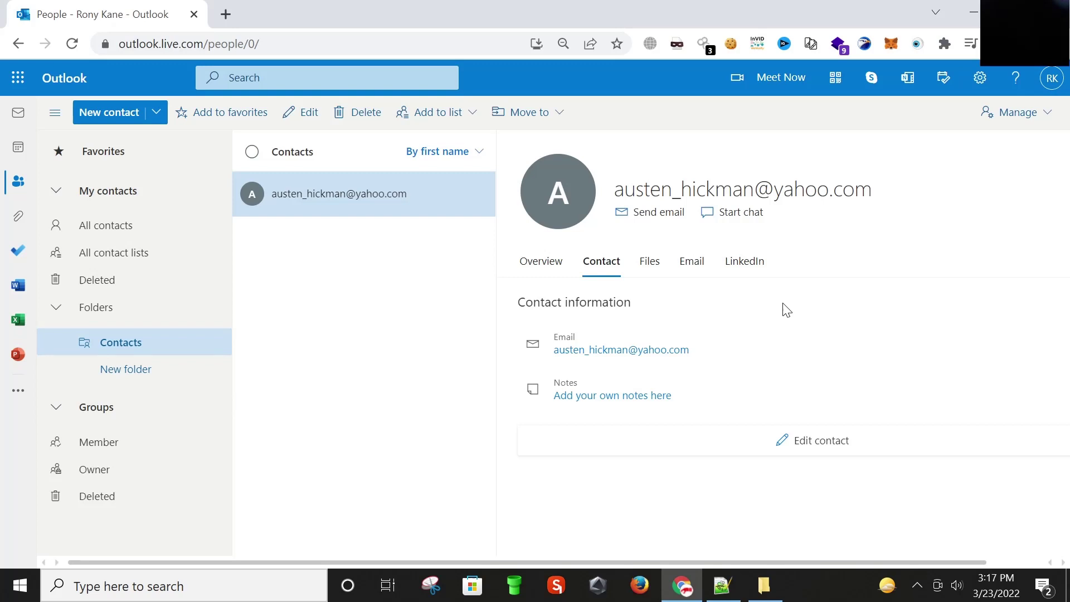
- Show the contact's LinkedIn tab with the welder role at PAL-CON, Ltd. and university education
click(744, 266)
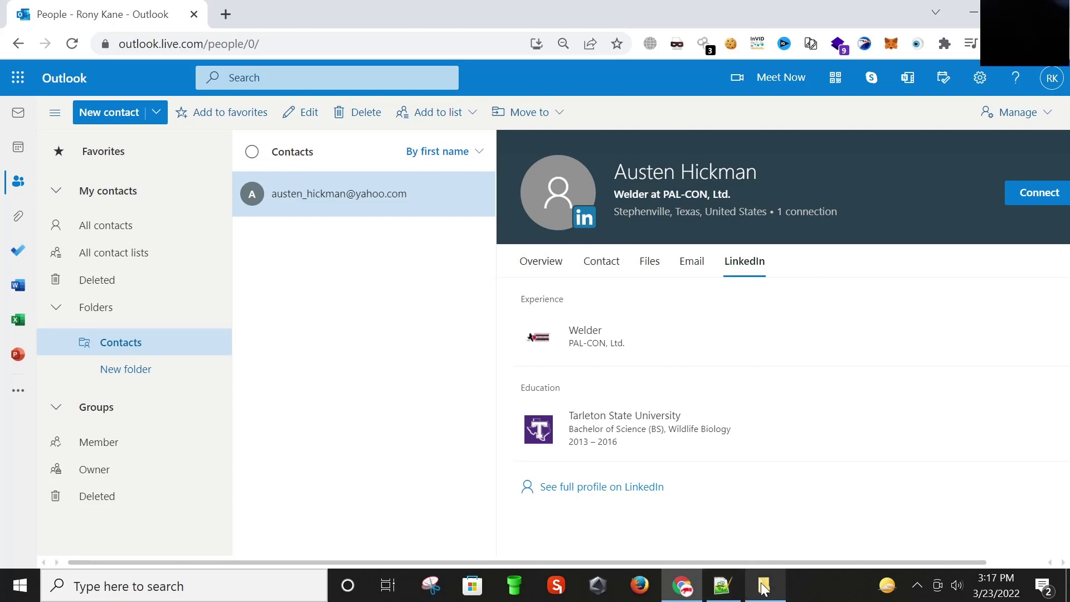
- Bring OSINT.txt in Notepad++ back in front, with the cursor at the end of line 12
mouse_move(722, 592)
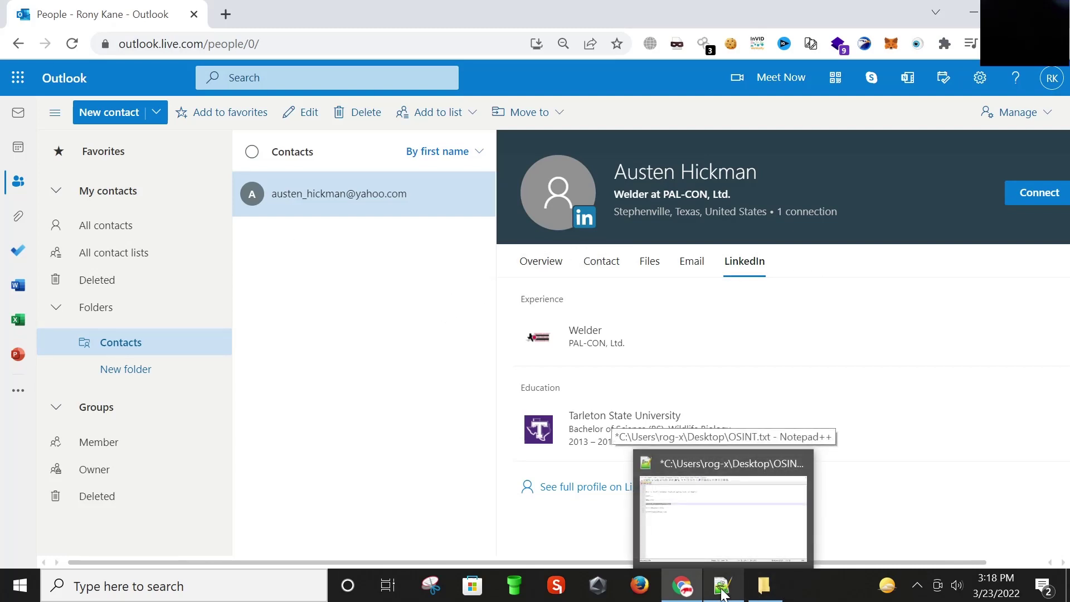
click(722, 592)
click(721, 592)
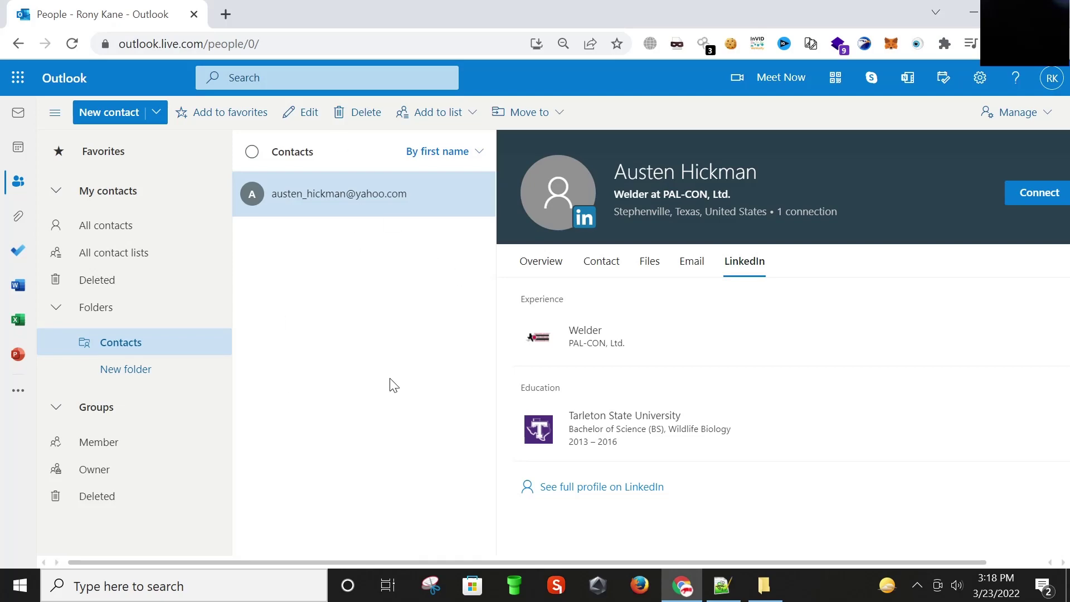
click(721, 585)
click(152, 223)
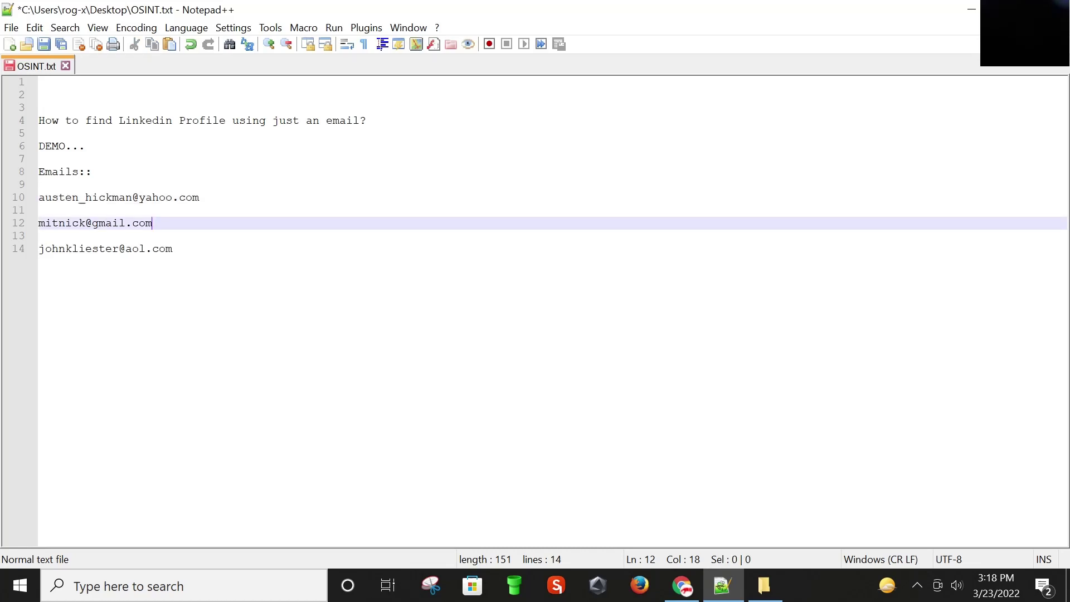
- Copy the second email address from line 12 of OSINT.txt
key(shift+Left)
key(shift+Left)
key(shift+Left)
key(shift+Left)
key(shift+Left)
key(shift+Left)
key(shift+Left)
key(shift+Left)
key(shift+Left)
key(shift+Left)
key(shift+Left)
key(shift+Left)
key(shift+Left)
key(shift+Left)
key(shift+Left)
key(shift+Left)
key(shift+Left)
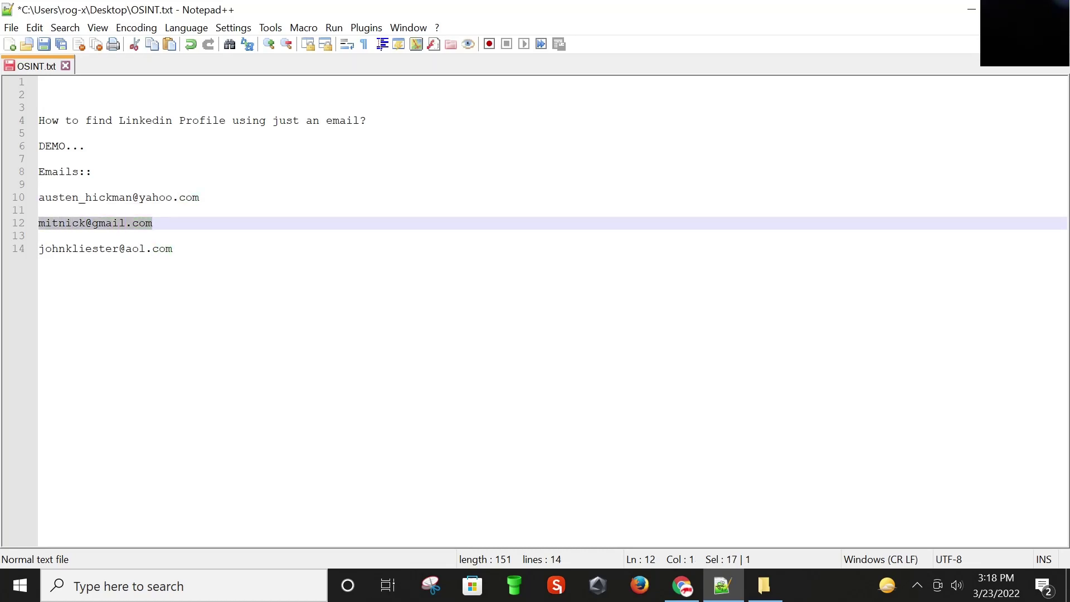
right_click(62, 219)
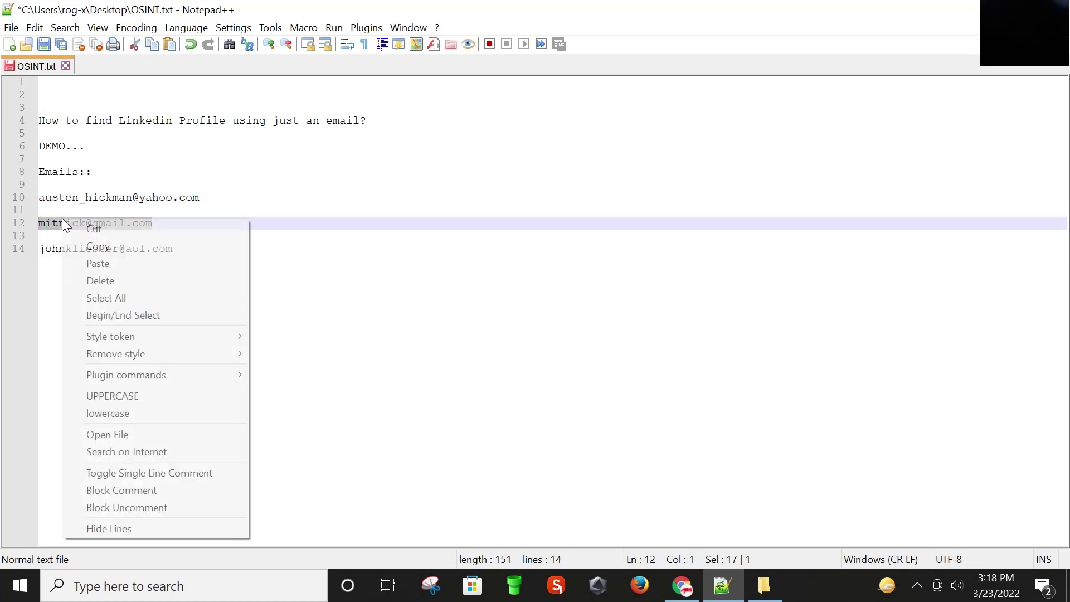
click(91, 246)
click(152, 223)
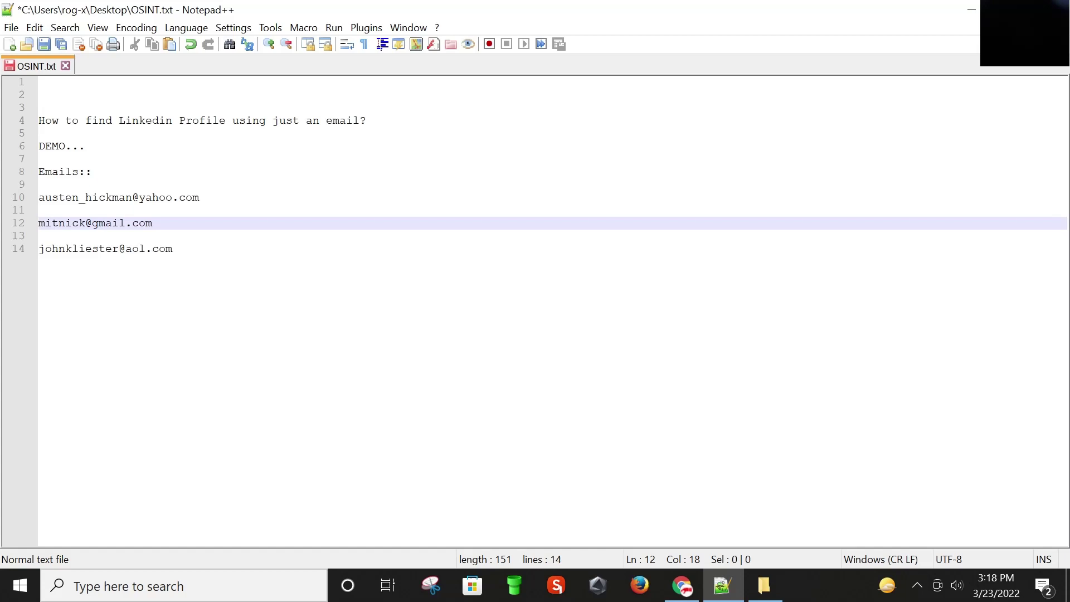
- Edit the contact to replace its email with the second copied address, then save
click(681, 580)
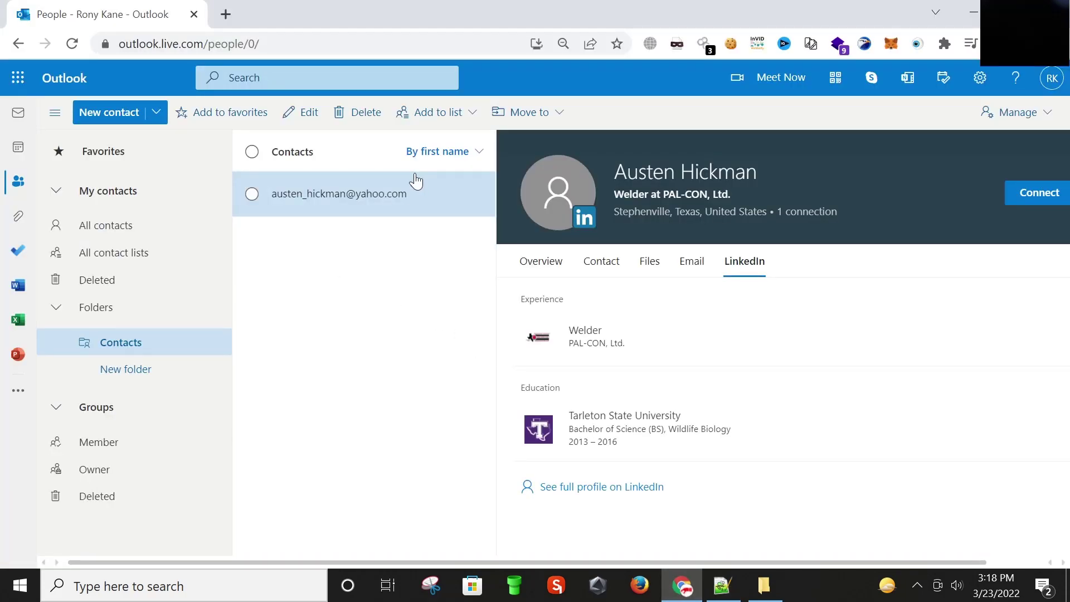
click(306, 113)
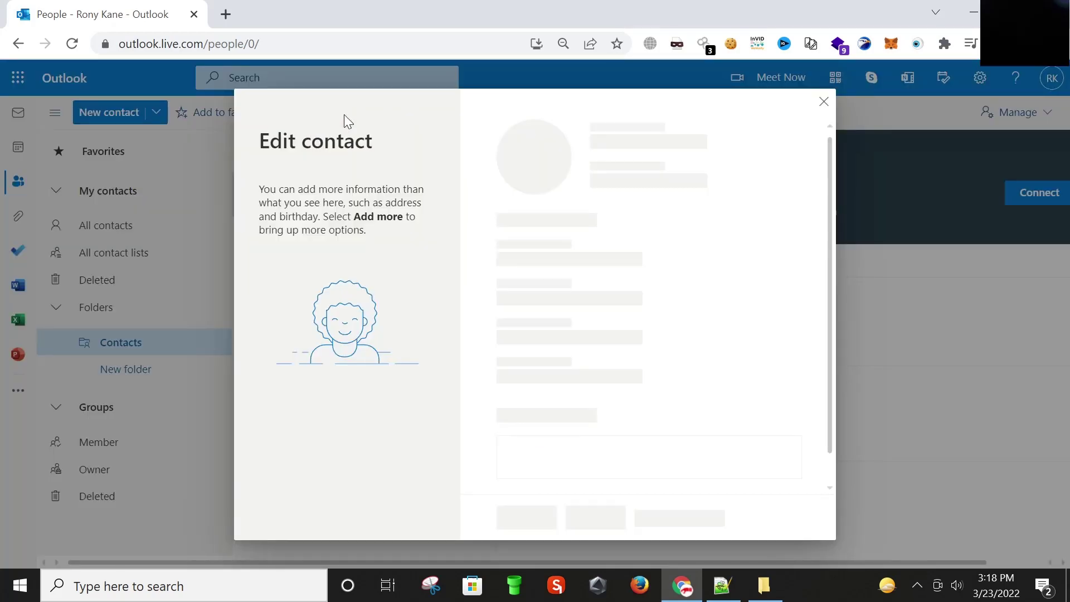
drag(636, 302, 485, 319)
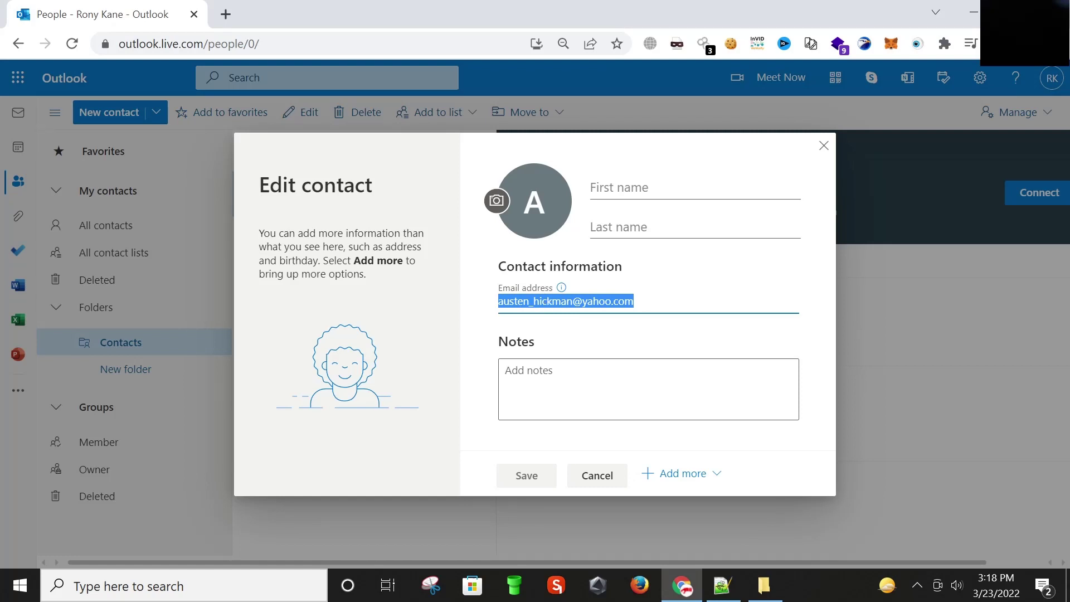
key(BackSpace)
right_click(540, 296)
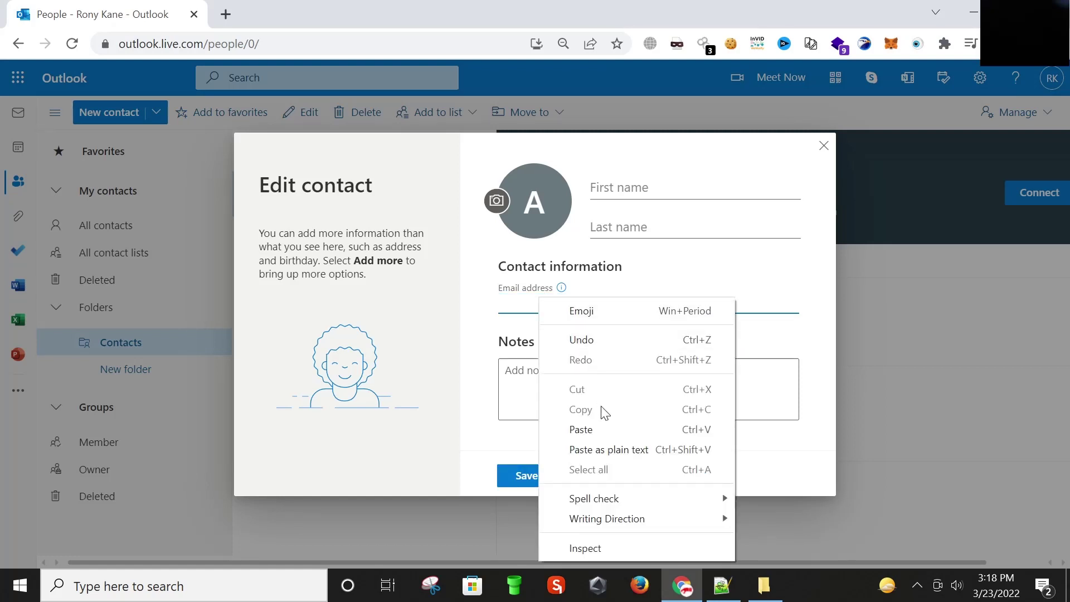
click(598, 426)
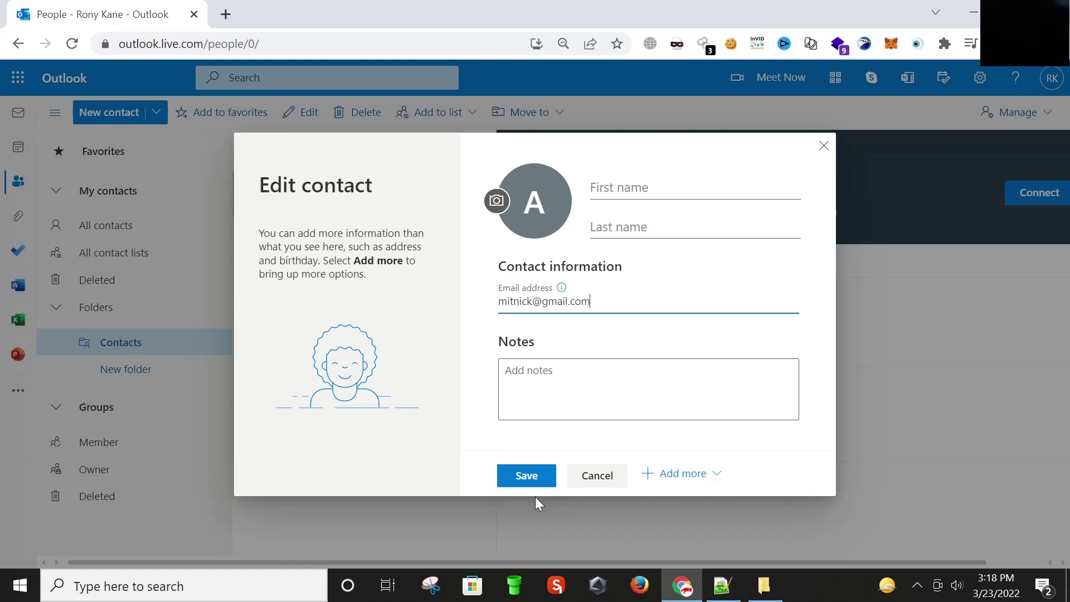
click(534, 481)
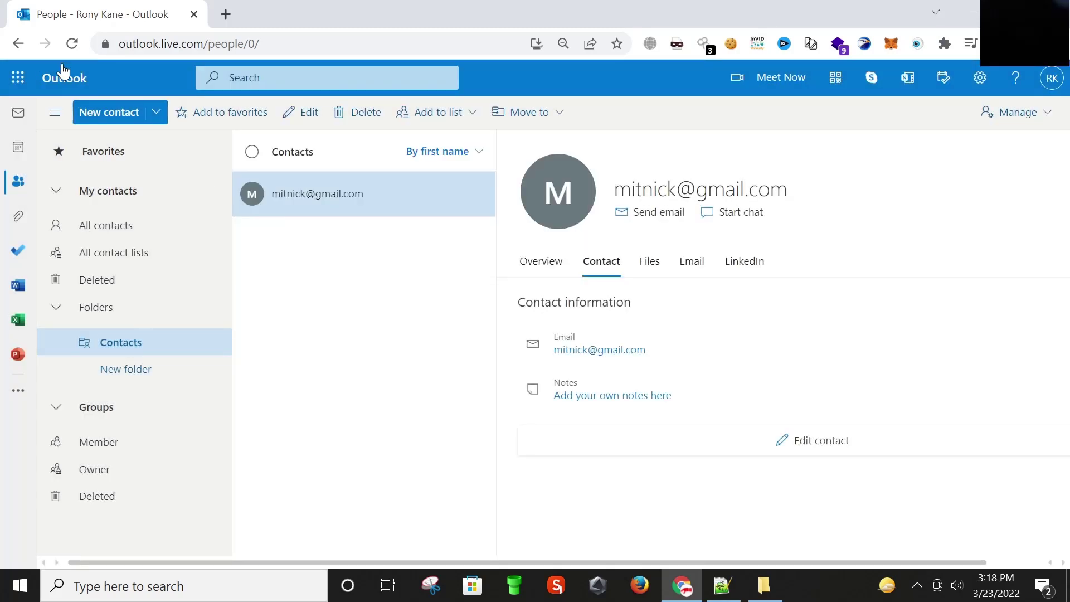
- Reload the page and show the updated contact's LinkedIn profile of a security-consulting CEO
click(72, 44)
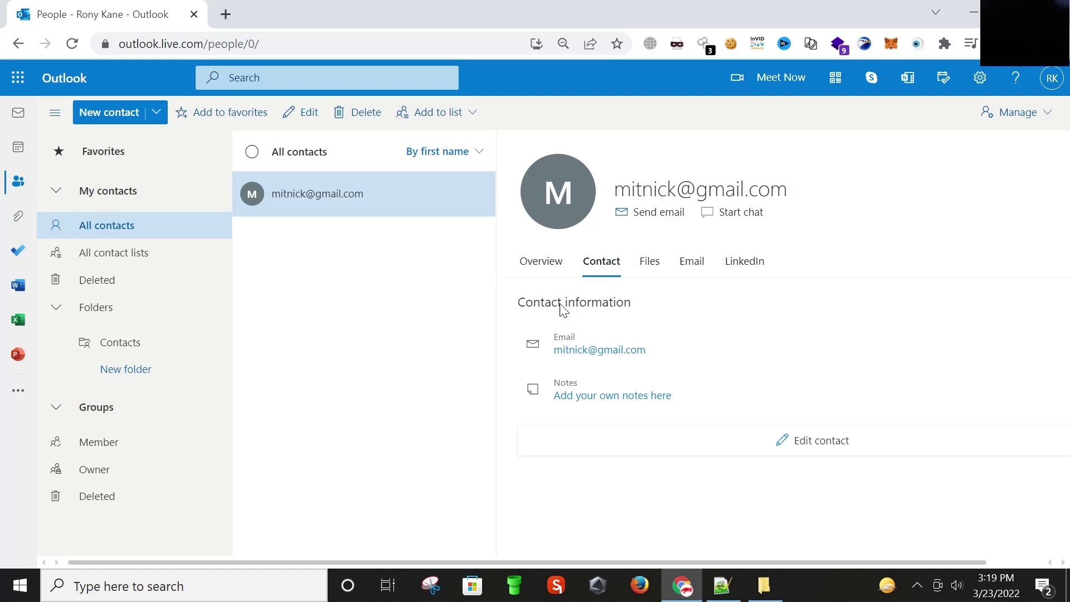
click(745, 269)
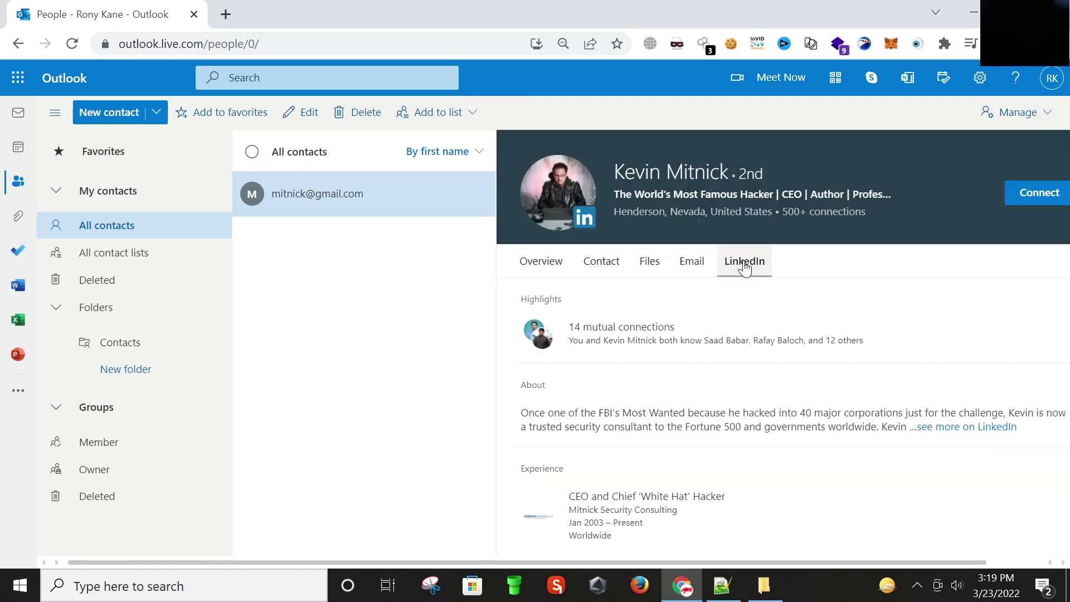
scroll(771, 351, down, 5)
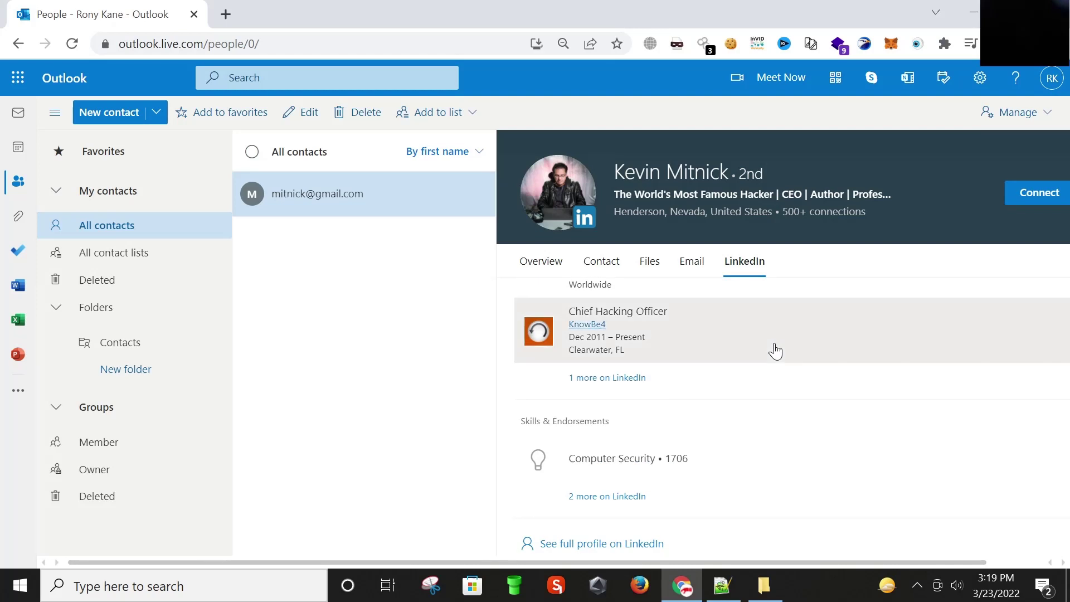
scroll(825, 446, up, 5)
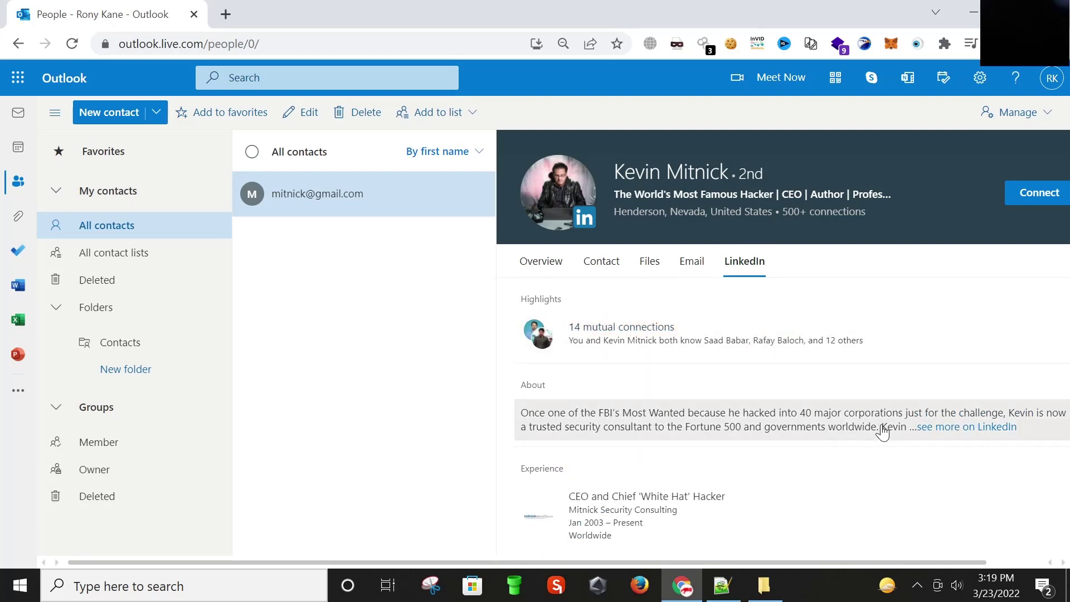
- View the full About text on LinkedIn, then close it and review the contact card
click(996, 427)
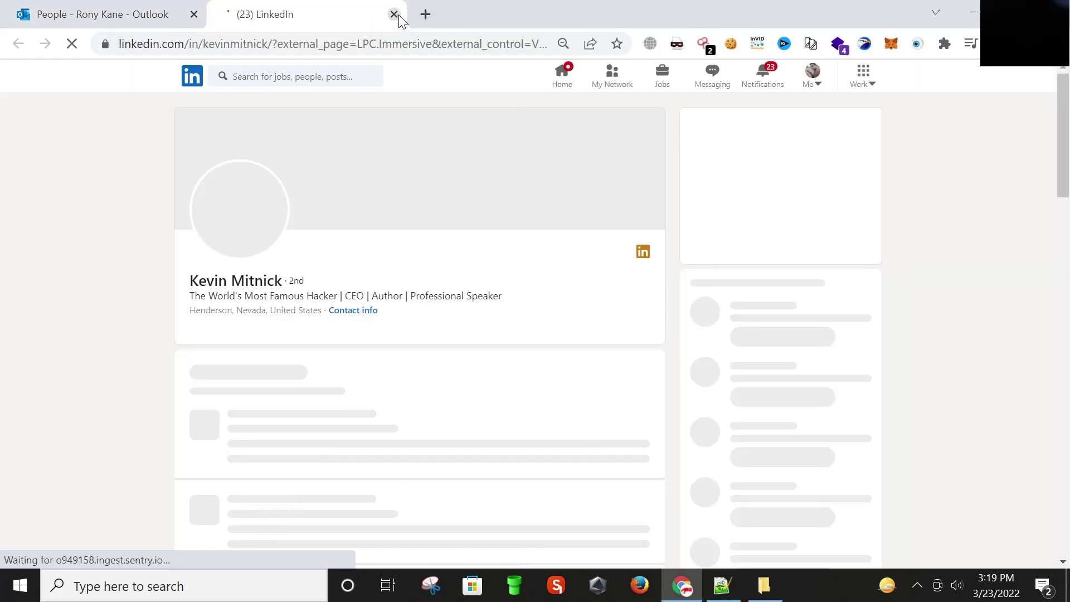
click(394, 14)
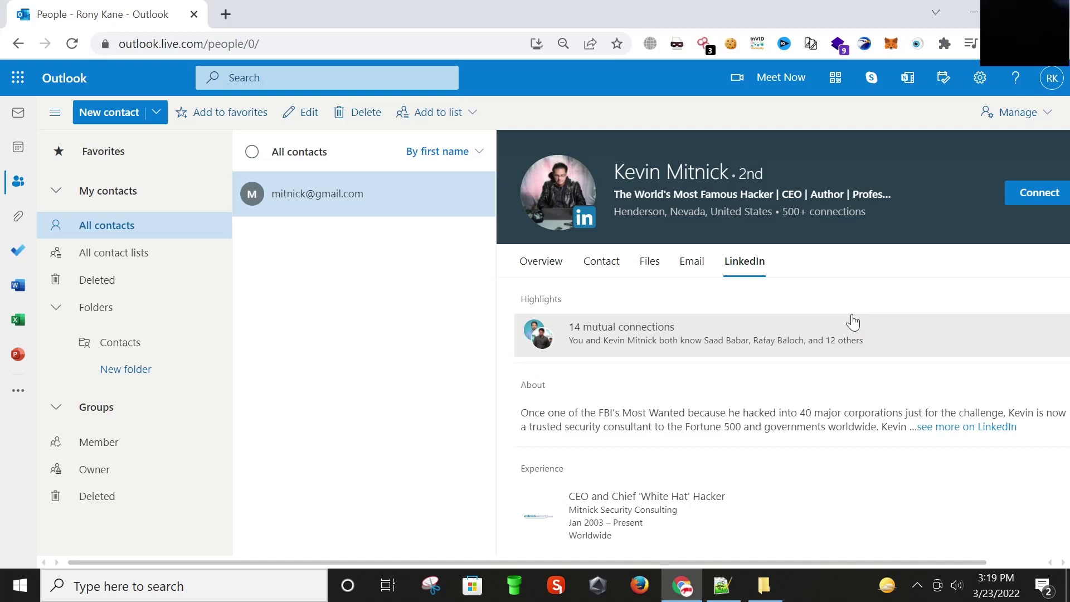
scroll(727, 441, down, 5)
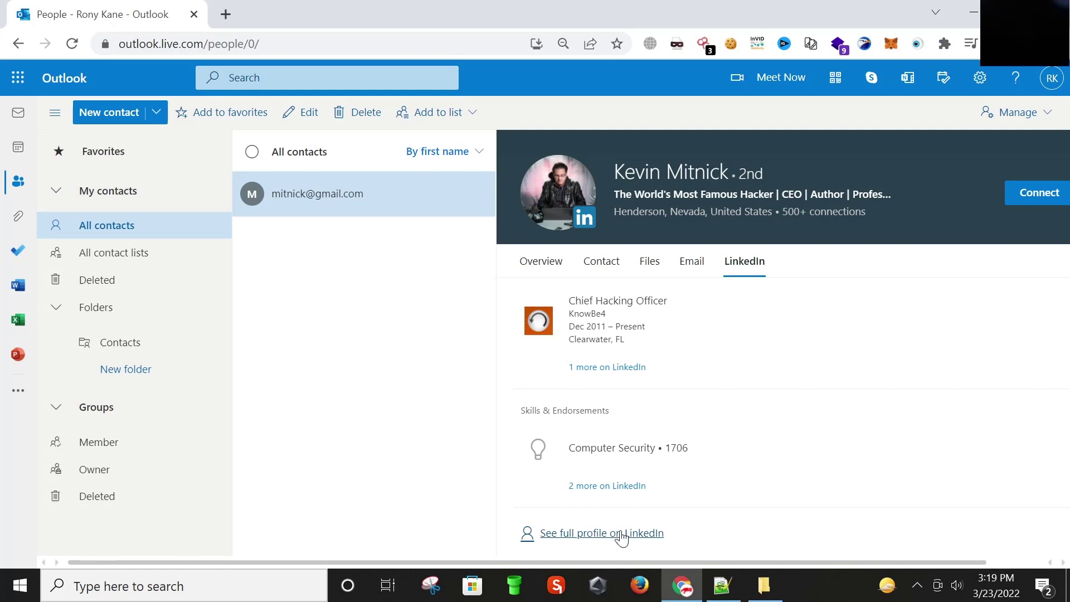
scroll(733, 463, up, 5)
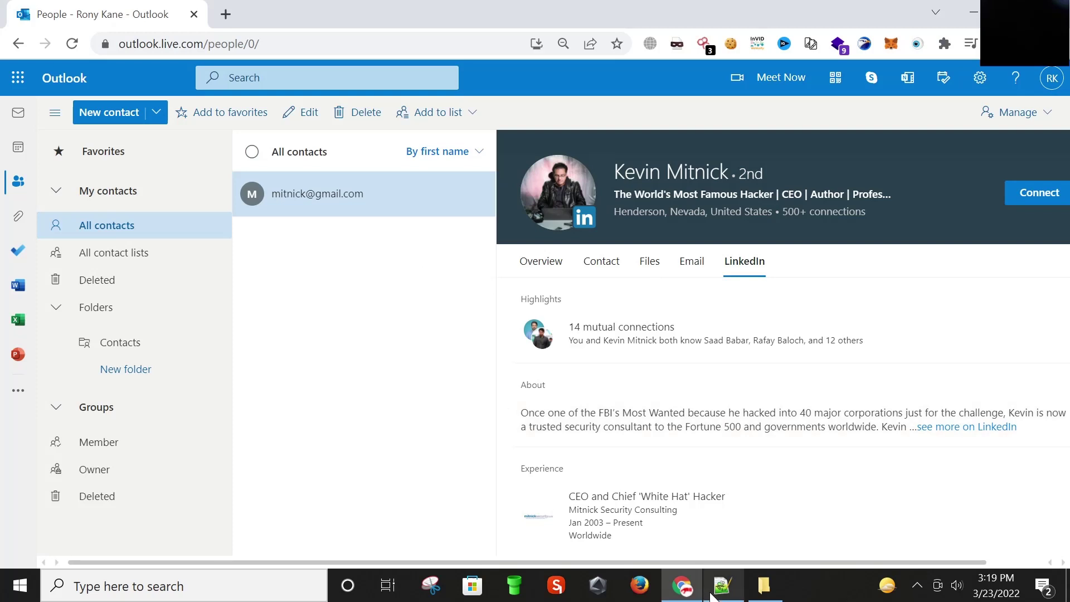
- Copy the last email address, on line 14 of OSINT.txt, in Notepad++
click(735, 599)
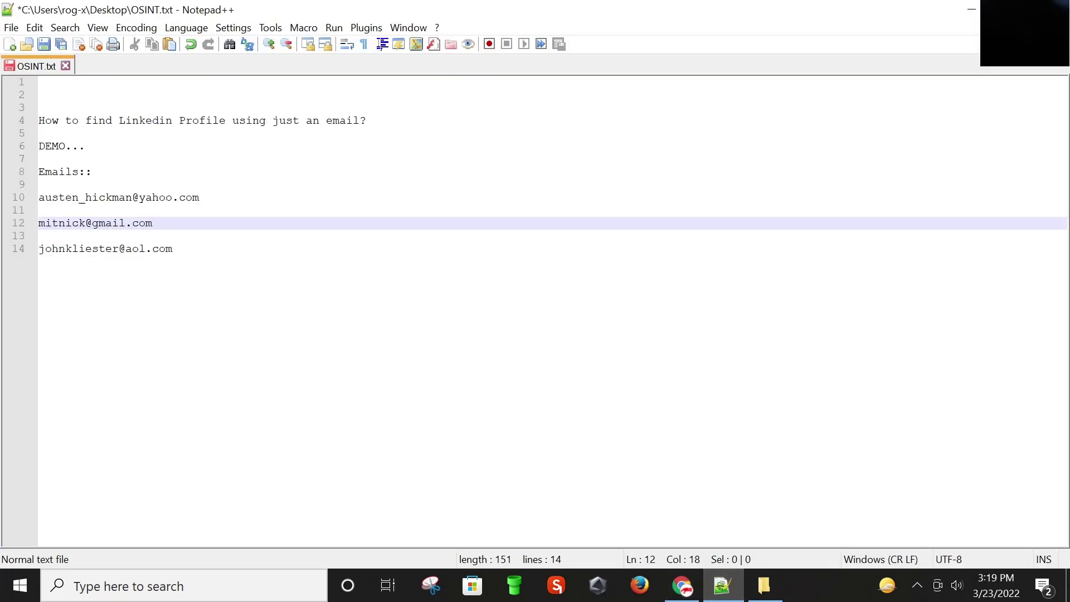
drag(172, 248, 39, 248)
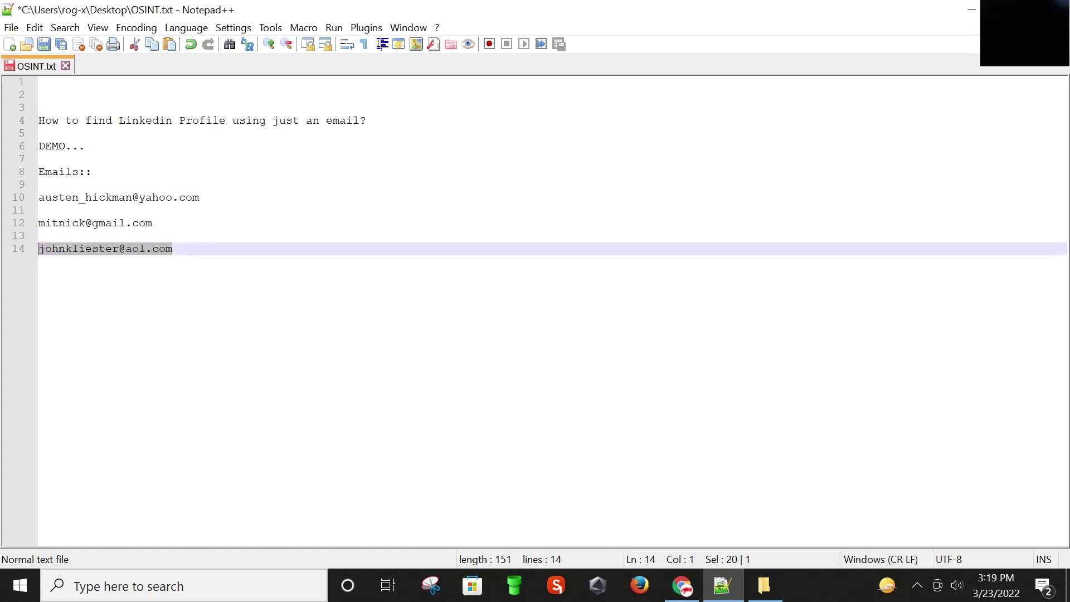
right_click(88, 247)
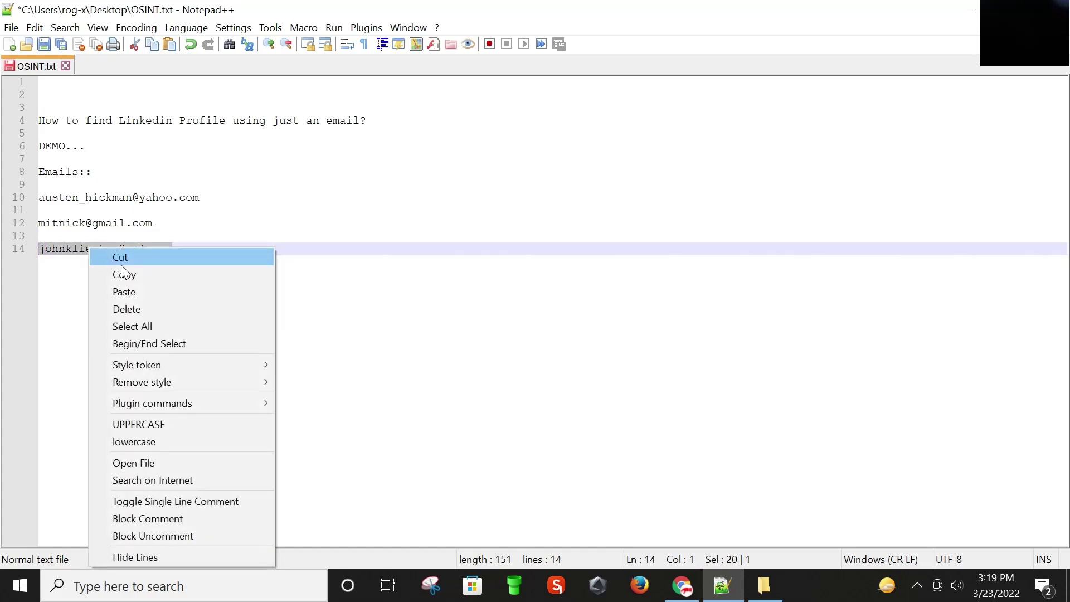
click(132, 274)
- Paste the line-14 address over the Outlook contact's current email and save the contact
click(682, 585)
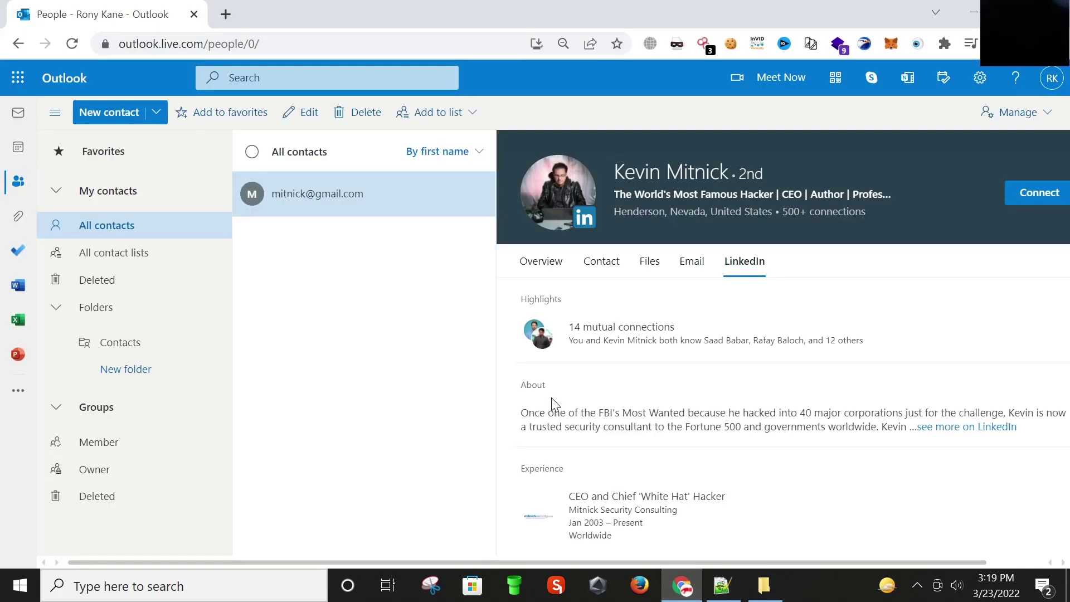
click(298, 114)
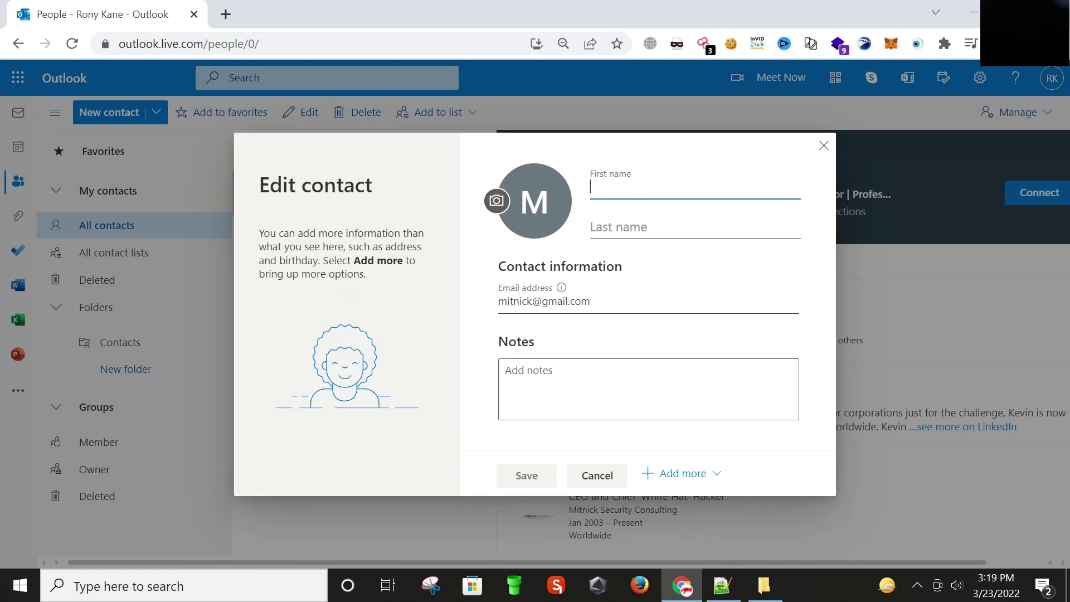
drag(591, 304, 493, 316)
right_click(524, 304)
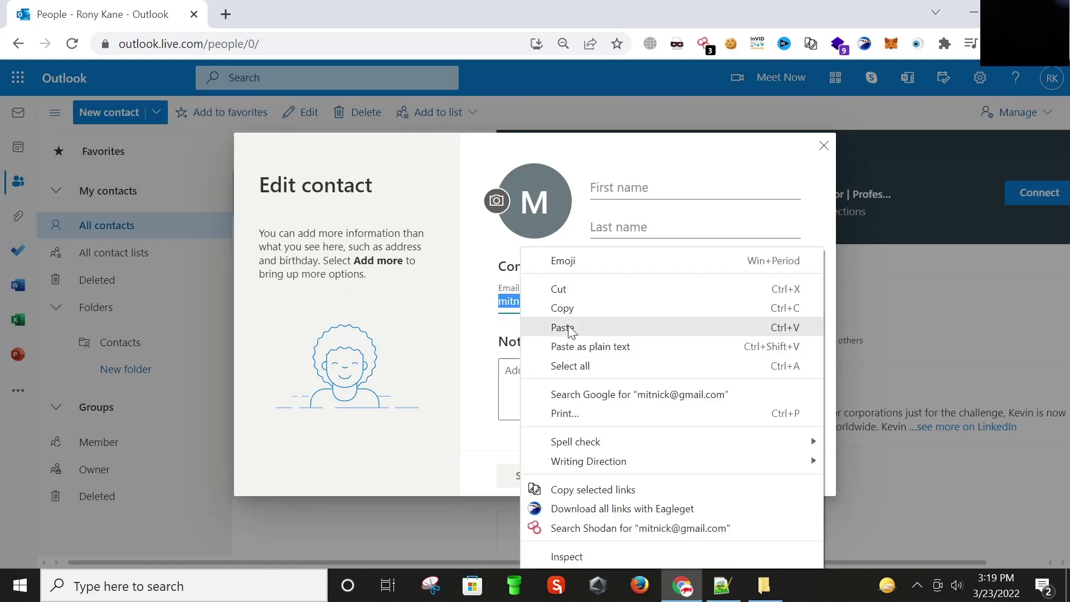
click(570, 330)
click(532, 481)
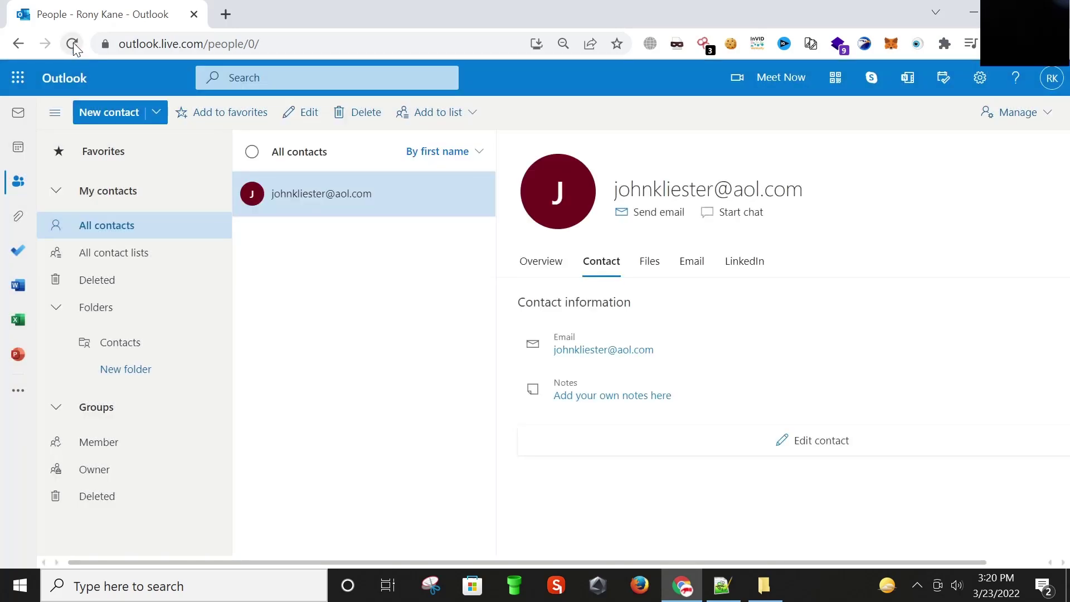
- Reload the contacts page and view the contact's LinkedIn tab showing the Floor Technician profile
click(72, 44)
click(740, 270)
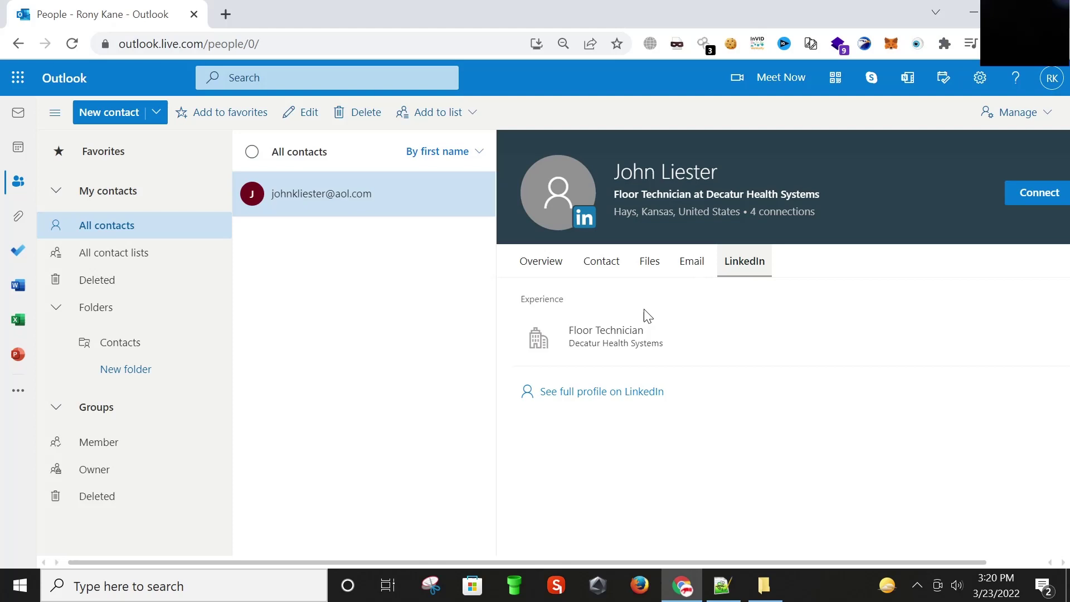